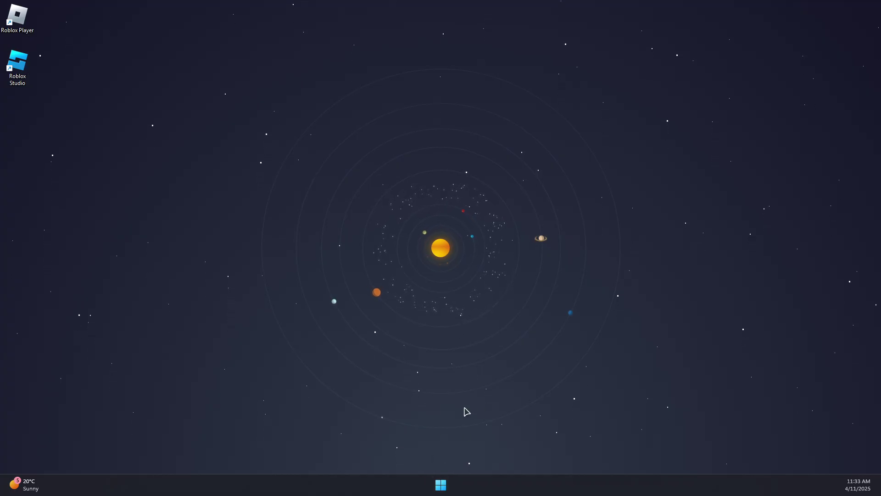
- Search Start for 'windows update' and open the Windows Update page, which reports the PC is up to date
right_click(442, 486)
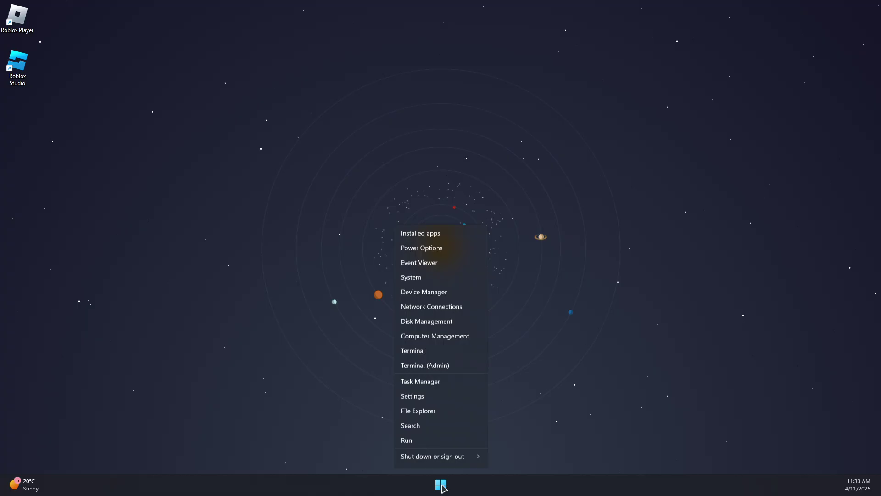
left_click(569, 395)
left_click(445, 489)
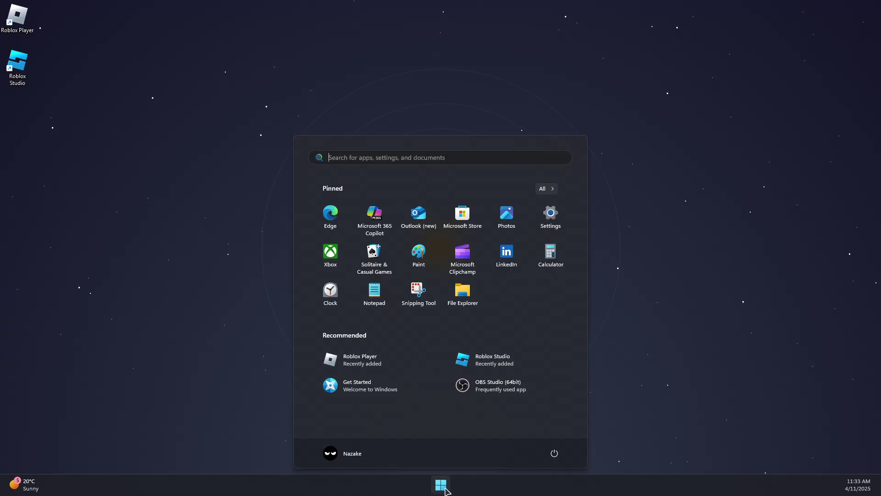
type("u")
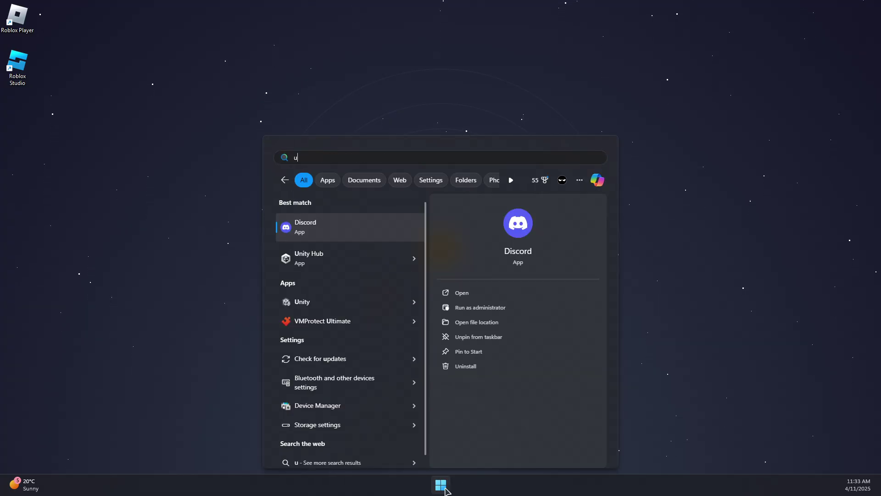
type("p")
key("ctrl+a")
type("in")
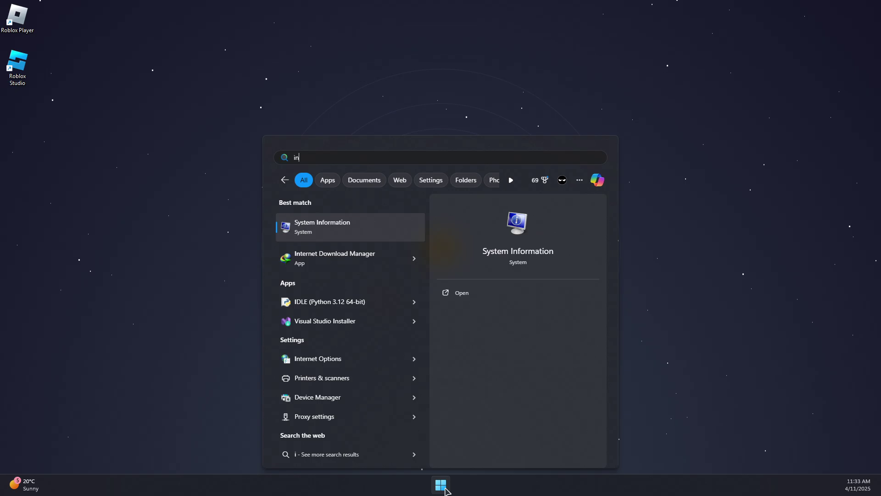
key("BackSpace")
key("BackSpace")
type("windows upd")
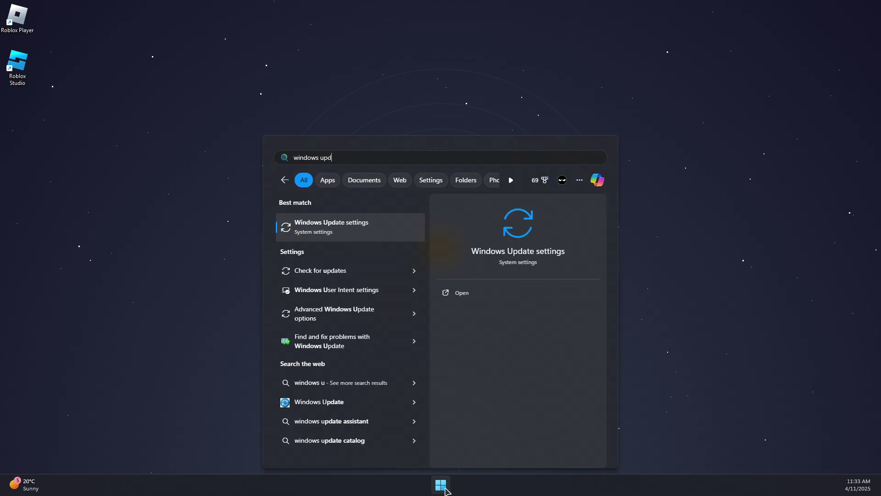
type("ate")
left_click(422, 270)
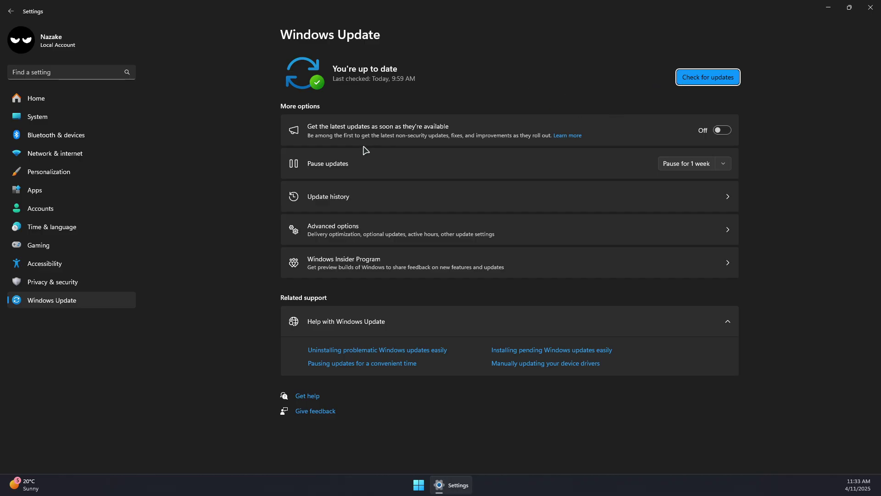
- Close Settings, launch NVIDIA App, check the Game Ready Driver under Drivers, then close the app
left_click(870, 8)
left_click(441, 485)
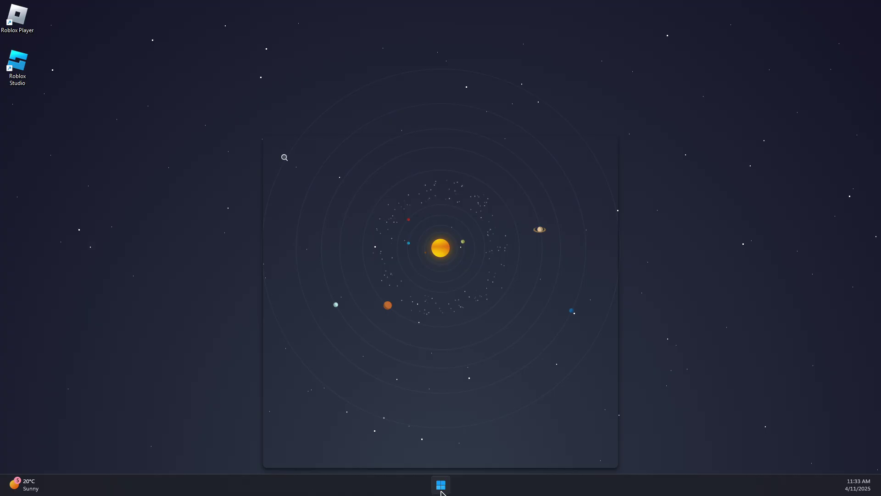
type("nvIDIA App")
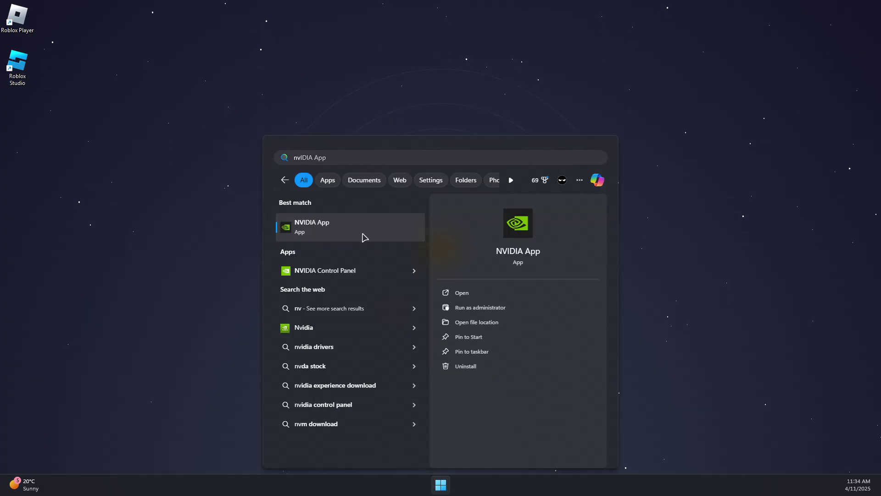
left_click(419, 234)
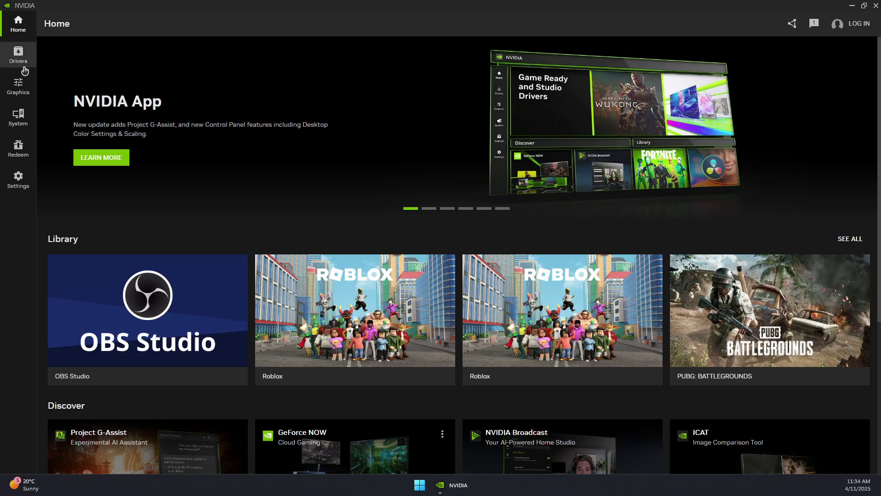
left_click(21, 62)
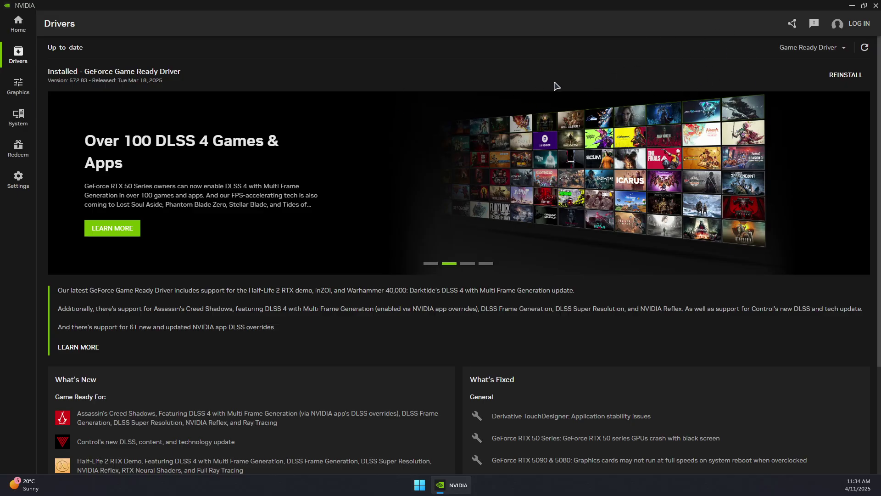
key("alt+F4")
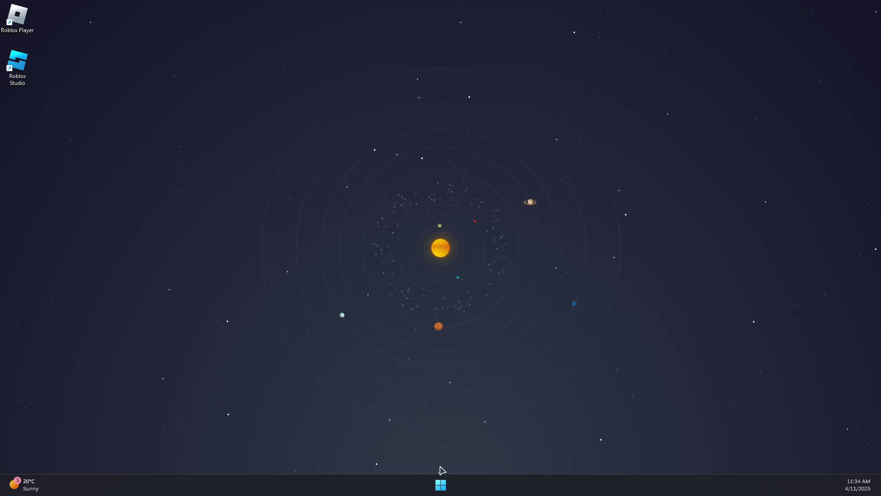
- Browse to the Documents\Rockstar Games\GTA V folder in File Explorer
left_click(441, 485)
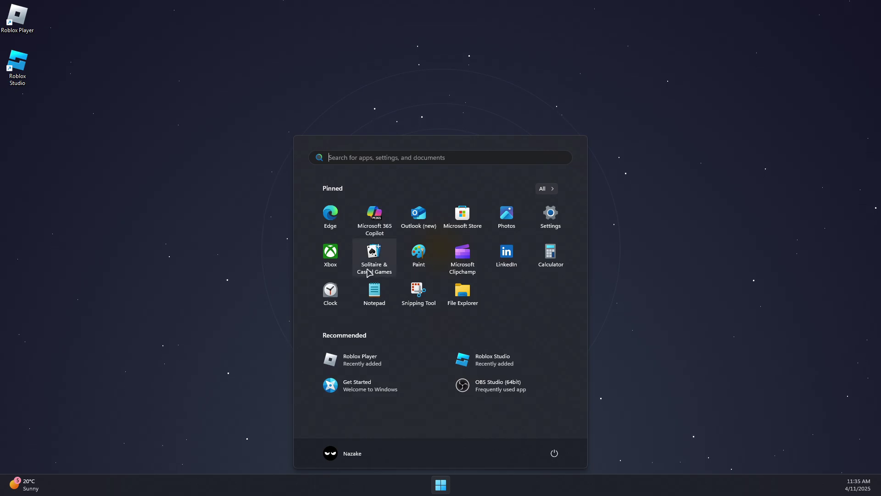
left_click(195, 336)
left_click(442, 486)
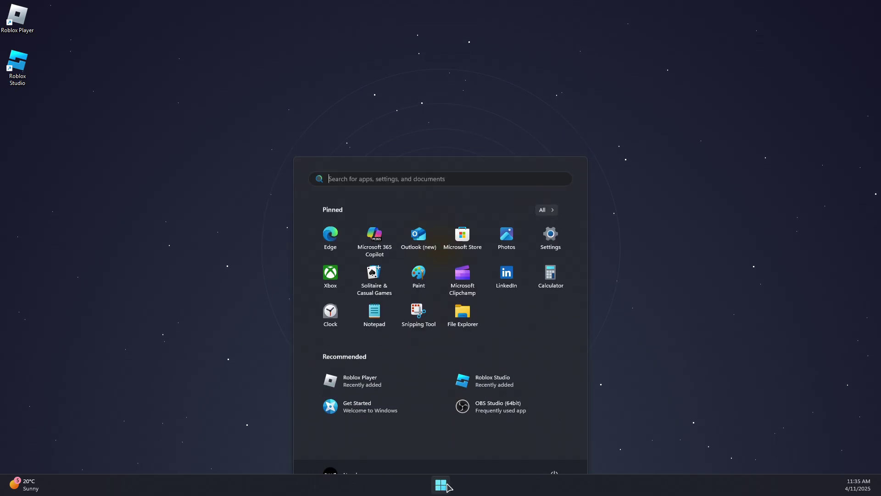
type("docume")
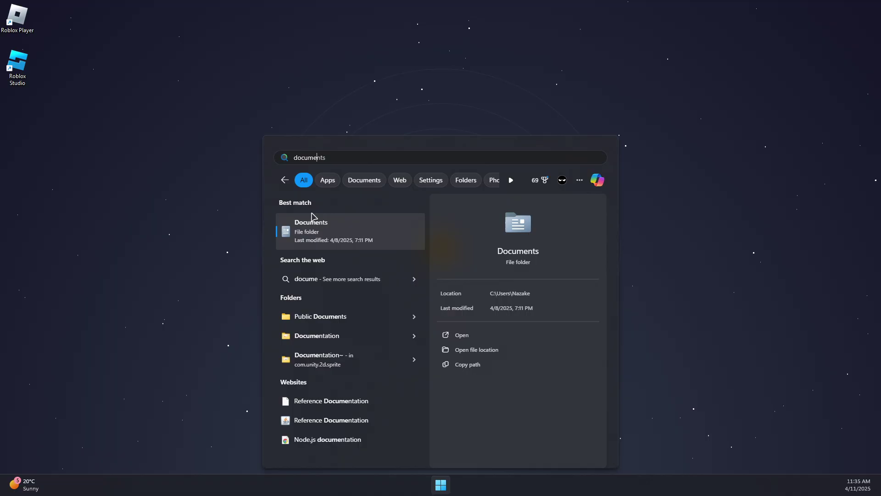
left_click(317, 230)
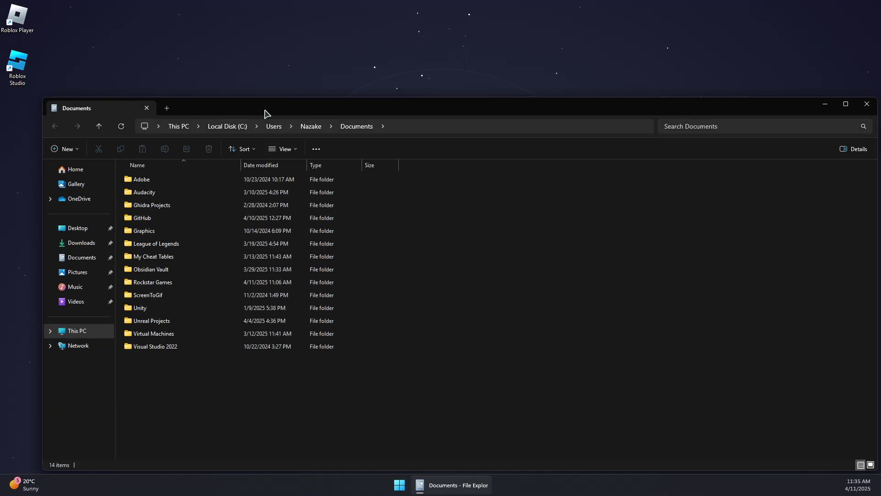
double_click(151, 269)
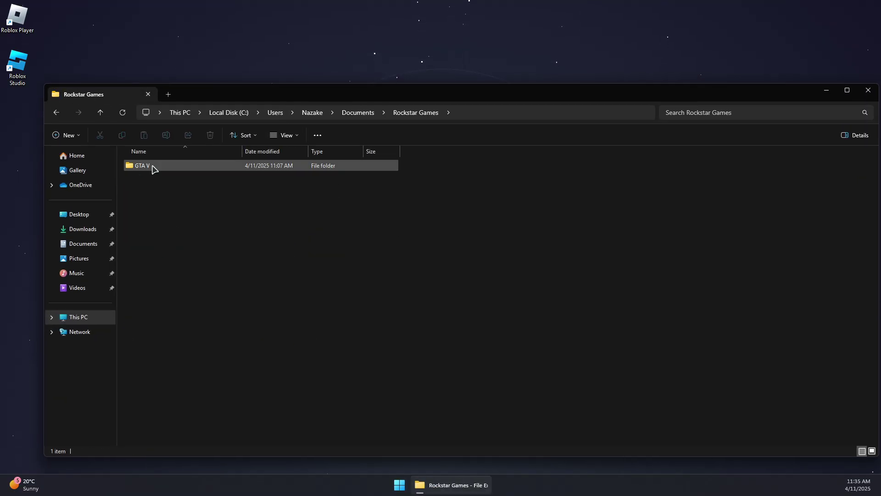
double_click(153, 169)
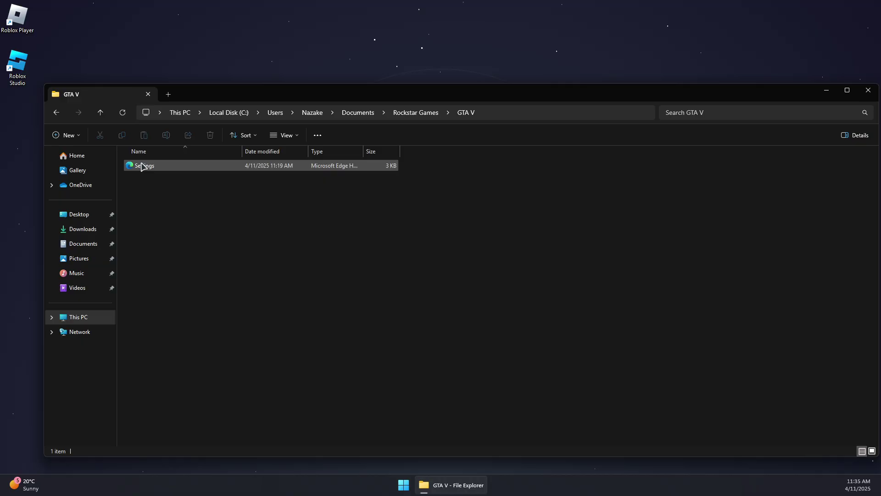
left_click_drag(281, 94, 299, 73)
- Open the GTA V Settings file in Notepad from its right-click menu
left_click(157, 146)
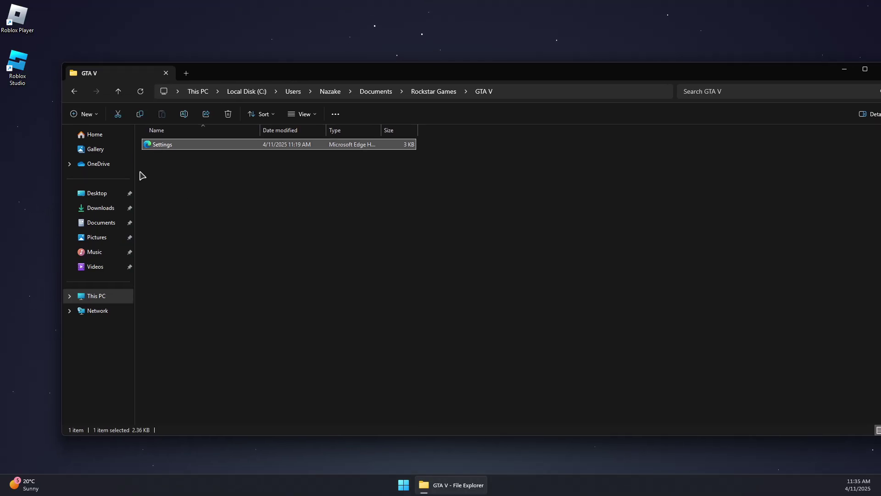
right_click(164, 149)
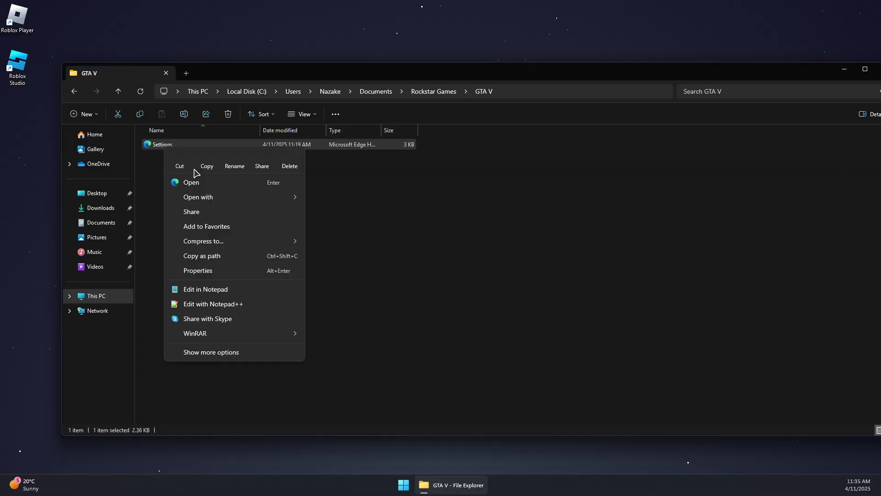
left_click(378, 178)
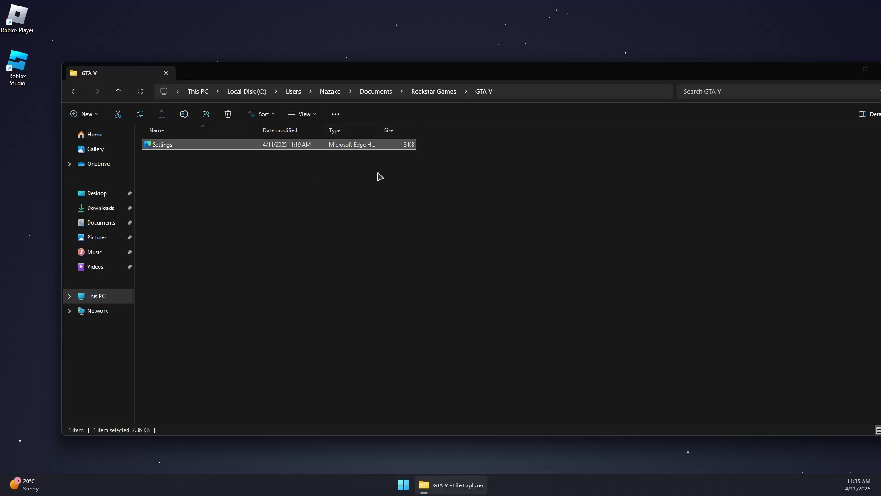
left_click(154, 148)
left_click_drag(262, 74, 311, 70)
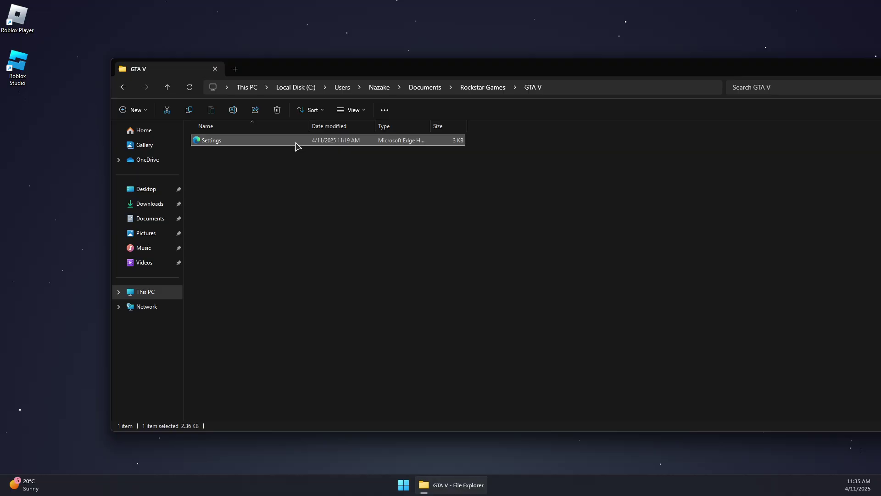
right_click(206, 145)
left_click(247, 285)
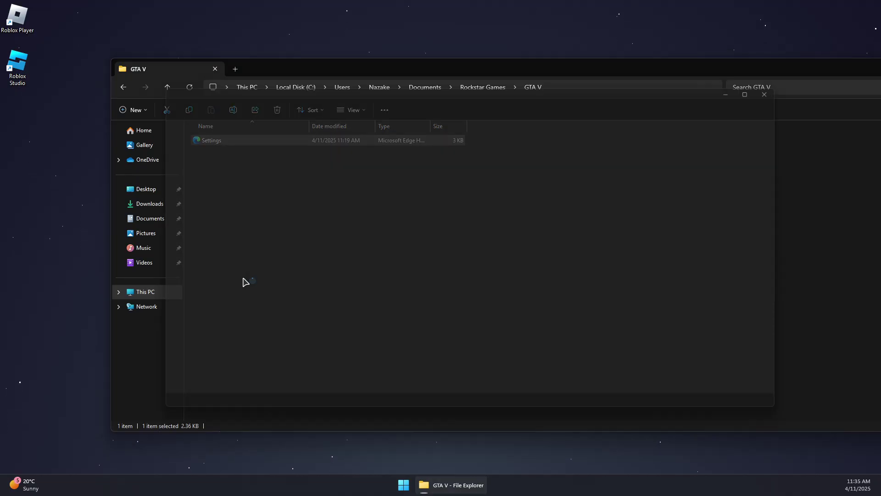
- Maximize Notepad and use Find for 'dx_version' to locate the DX_Version line, currently 2
double_click(344, 93)
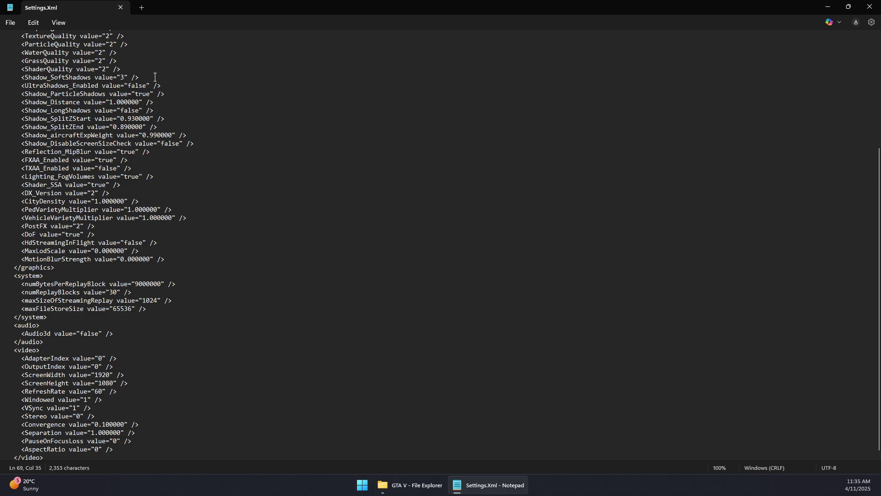
scroll(155, 77, "up", 7)
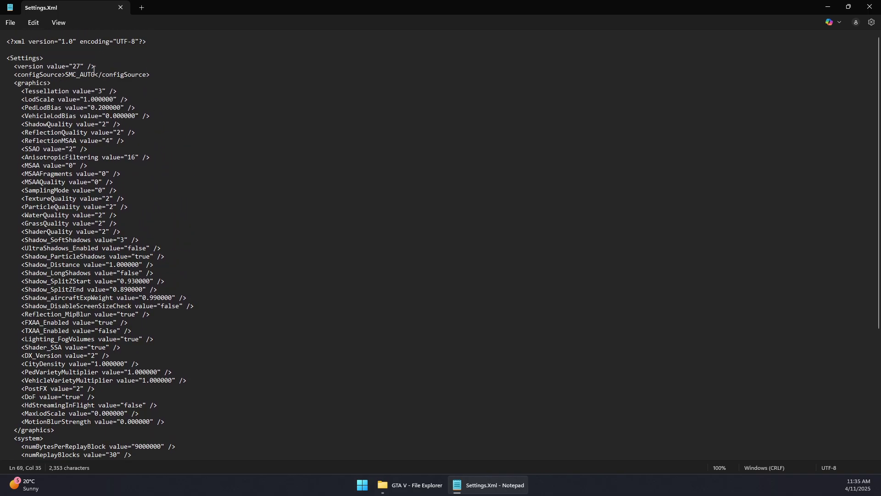
scroll(96, 75, "down", 1)
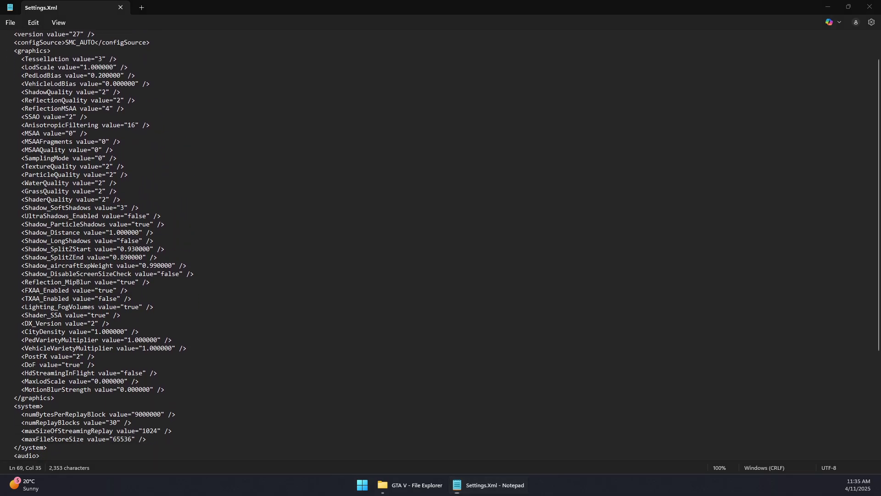
scroll(156, 165, "up", 2)
left_click(199, 99)
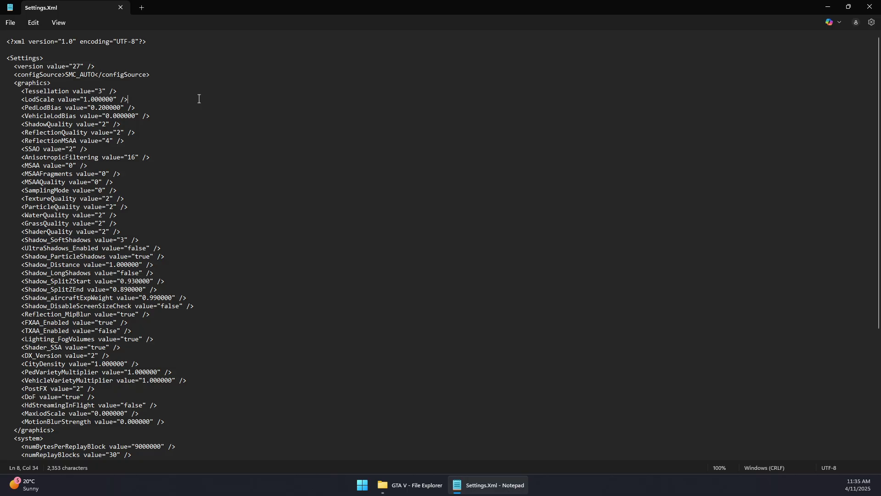
key("ctrl+f")
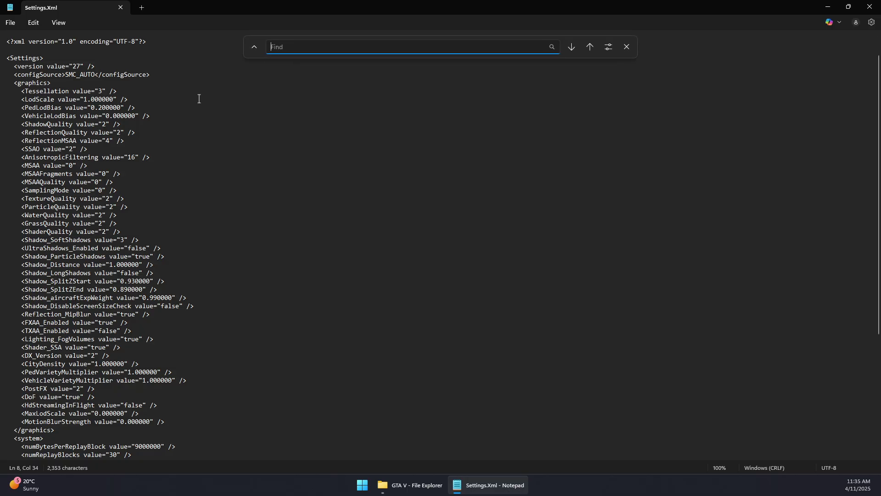
type("dx_ver")
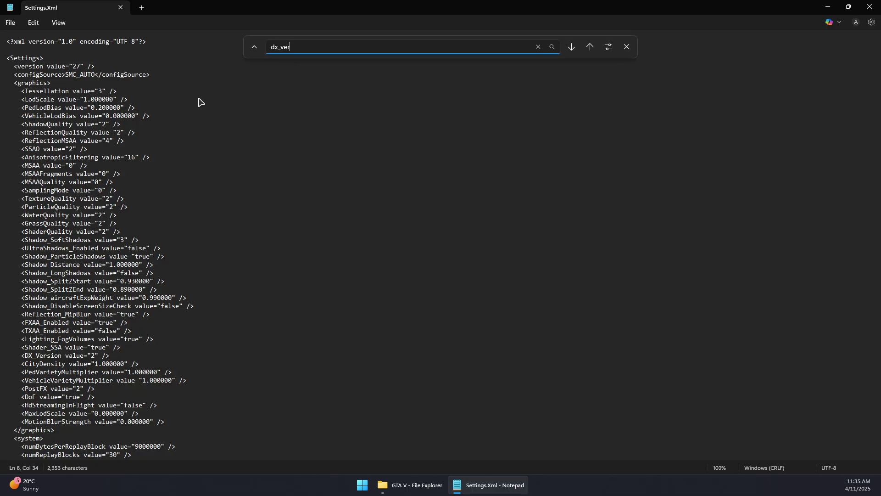
type("sion")
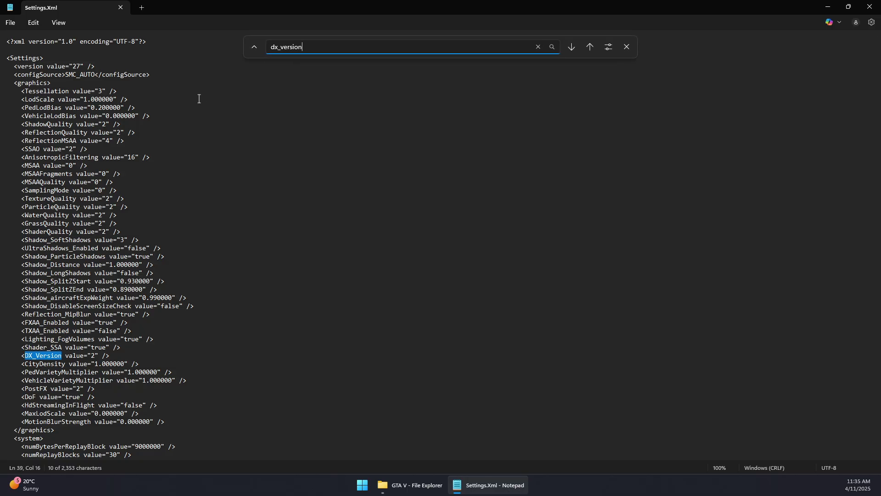
left_click(81, 348)
left_click_drag(121, 351, 18, 353)
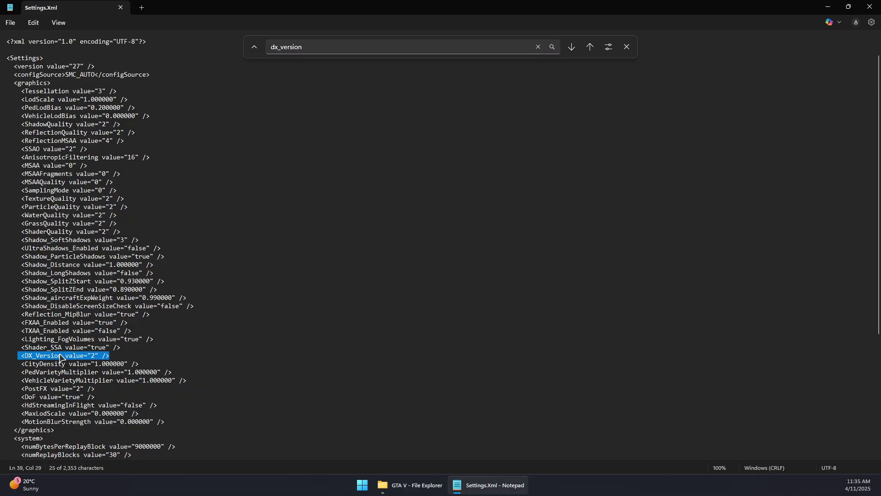
left_click(95, 356)
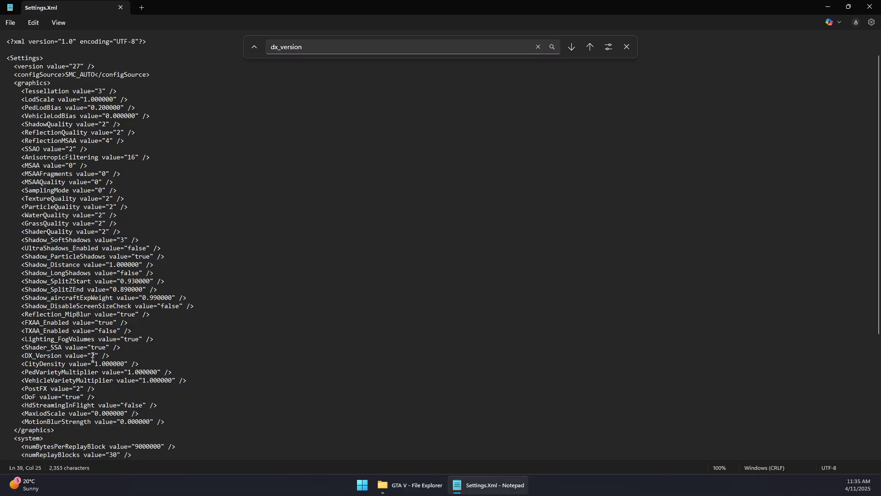
- Retype the DX_Version value, trying 30 before settling on 2
double_click(92, 356)
left_click(117, 352)
key("BackSpace")
type("30")
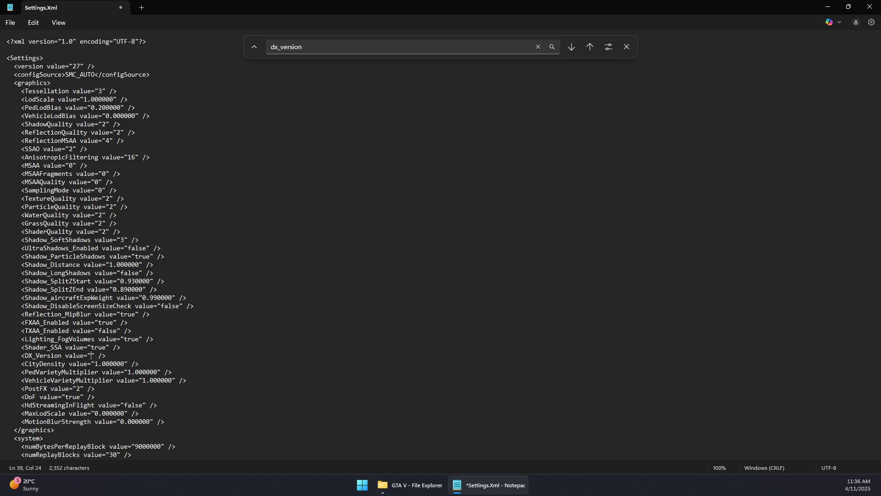
type("2")
- Review the DX_Version line and select the VideoCardDescription NVIDIA GeForce RTX 2080
left_click_drag(22, 356, 150, 359)
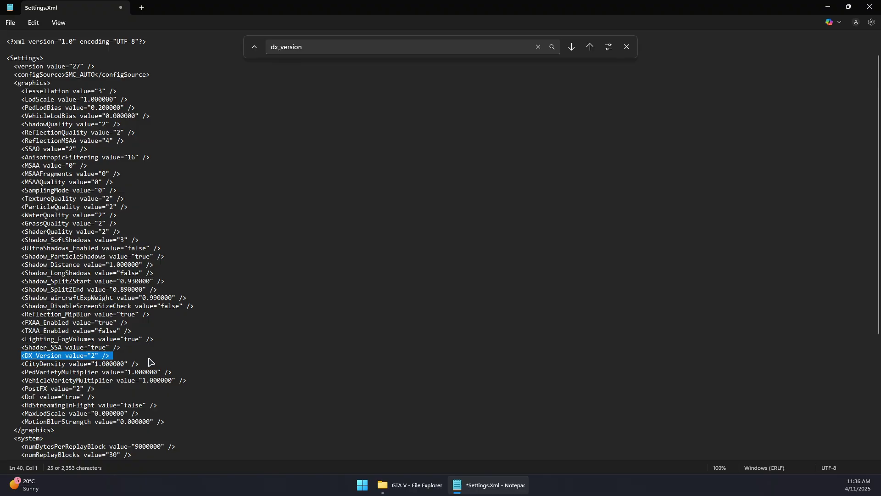
left_click(114, 353)
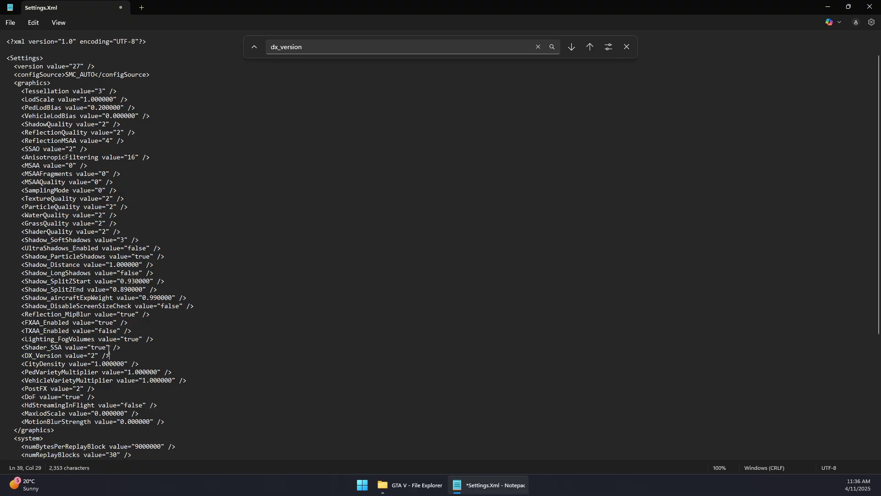
scroll(117, 352, "down", 8)
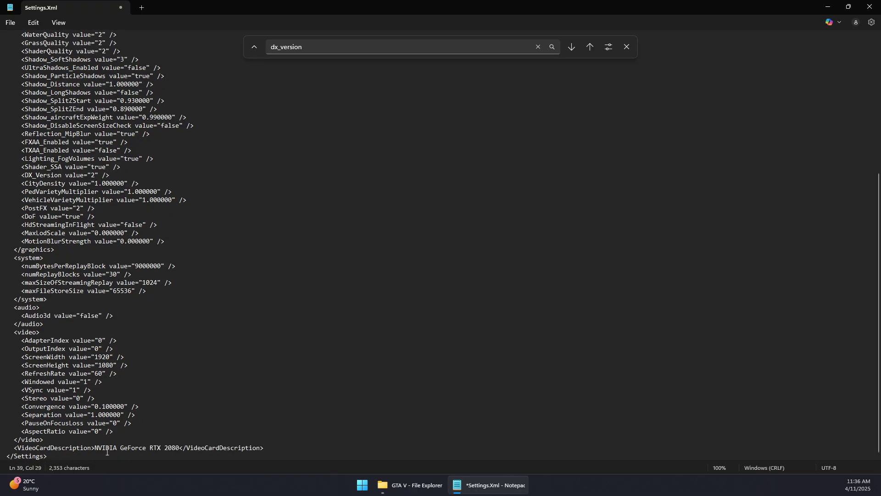
left_click_drag(94, 448, 174, 451)
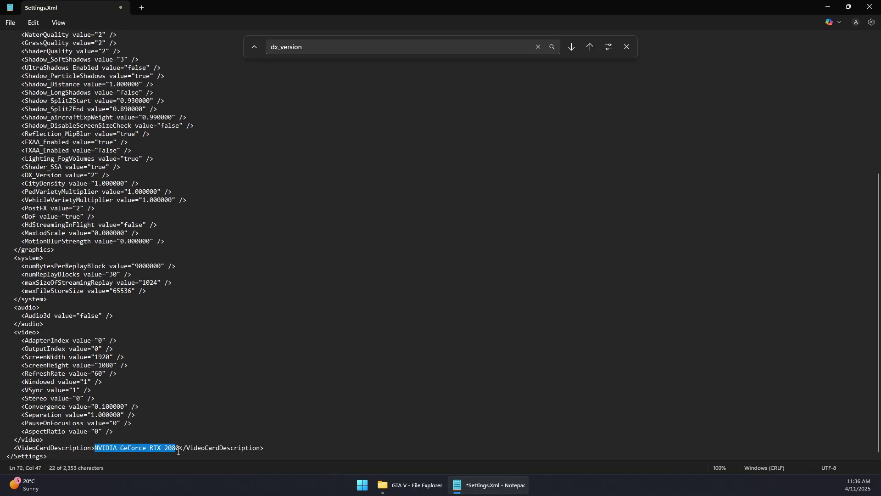
right_click(362, 485)
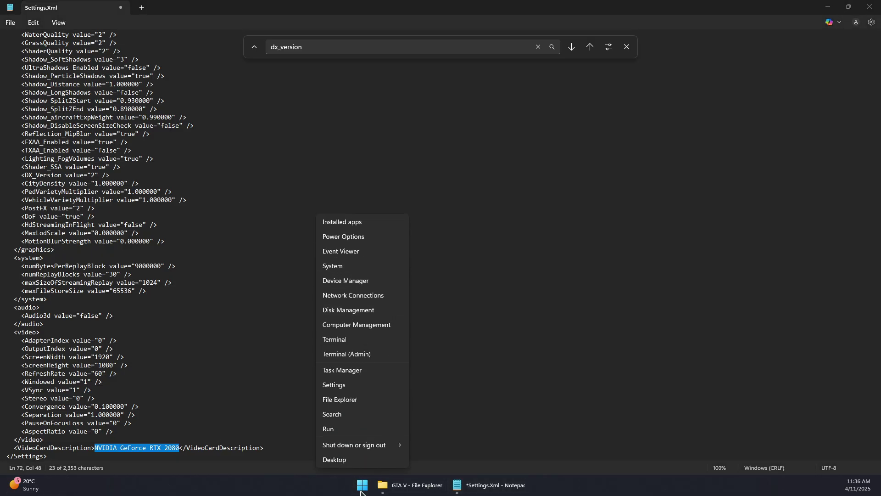
left_click(365, 281)
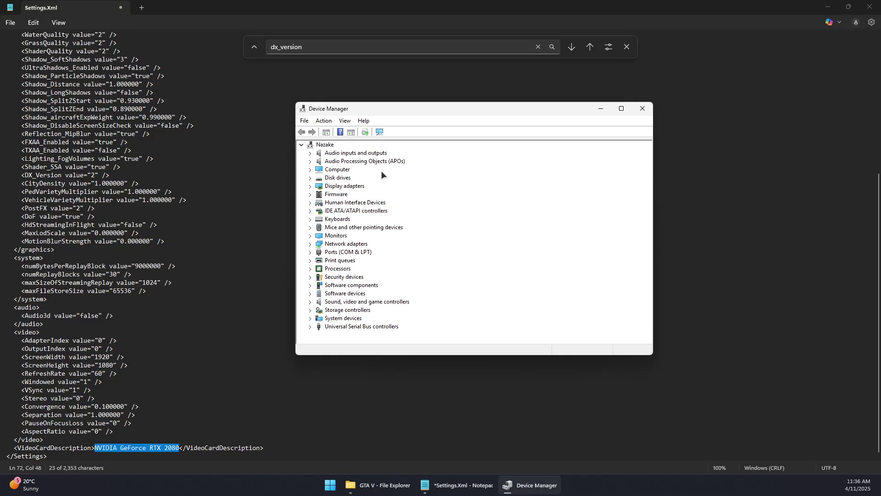
left_click(351, 186)
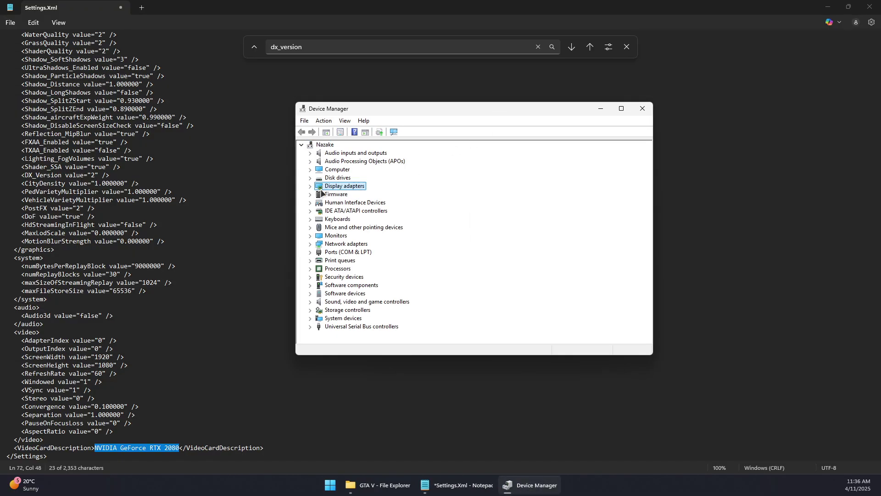
left_click(310, 186)
left_click(376, 195)
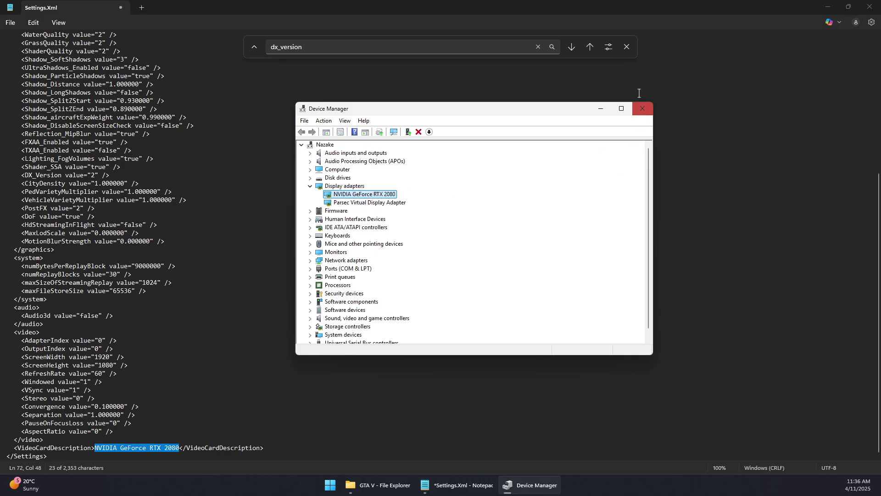
left_click(643, 109)
- Save Settings.Xml from Notepad's File menu
left_click(342, 266)
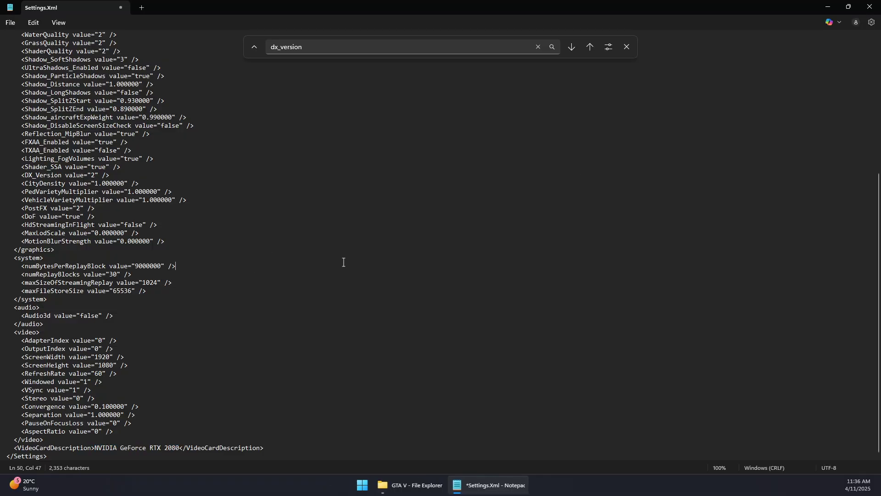
left_click(11, 22)
left_click(30, 96)
- Confirm via Find that DX_Version reads 2, then close Notepad and reposition the GTA V folder window
left_click(58, 233)
scroll(59, 134, "up", 2)
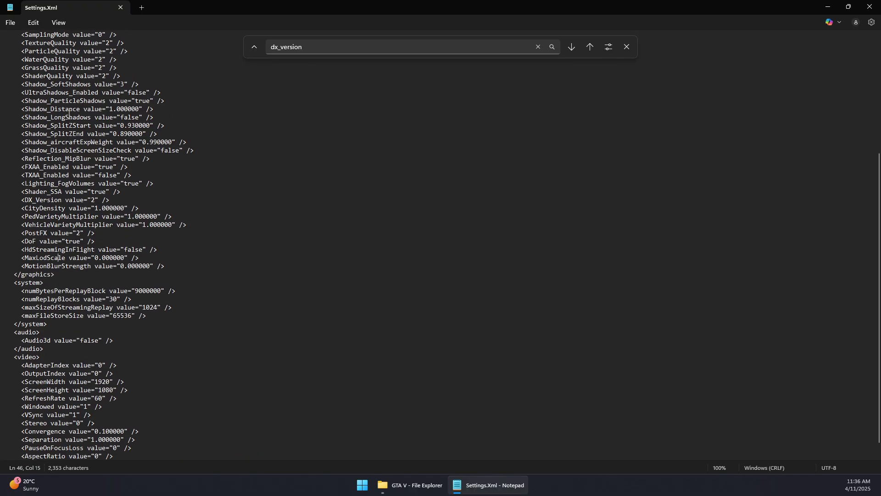
left_click(316, 49)
key("Return")
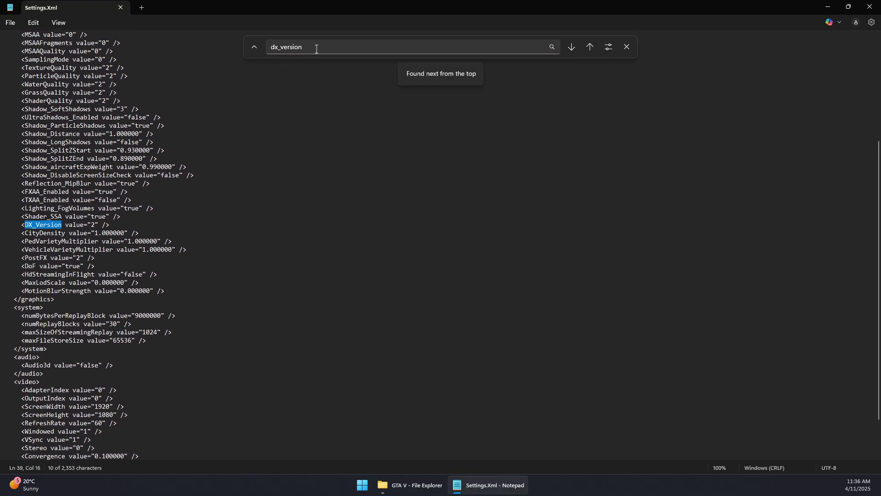
double_click(93, 225)
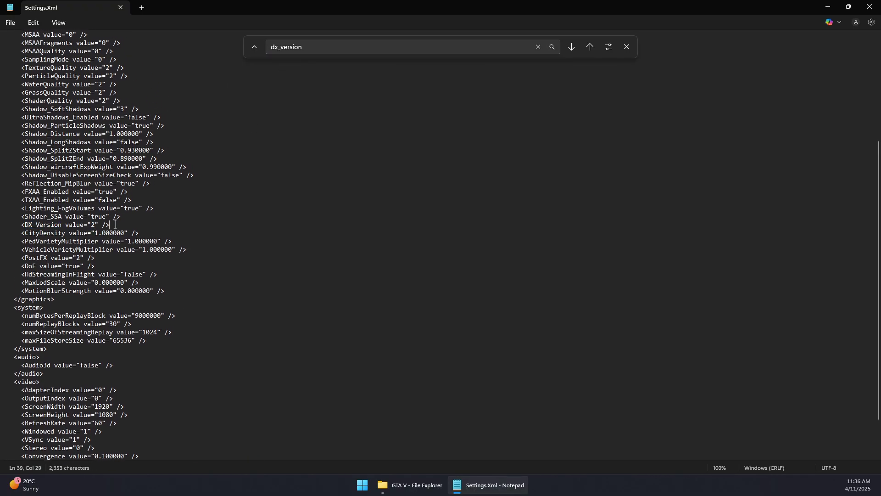
left_click_drag(111, 225, 22, 224)
left_click(133, 216)
left_click(870, 7)
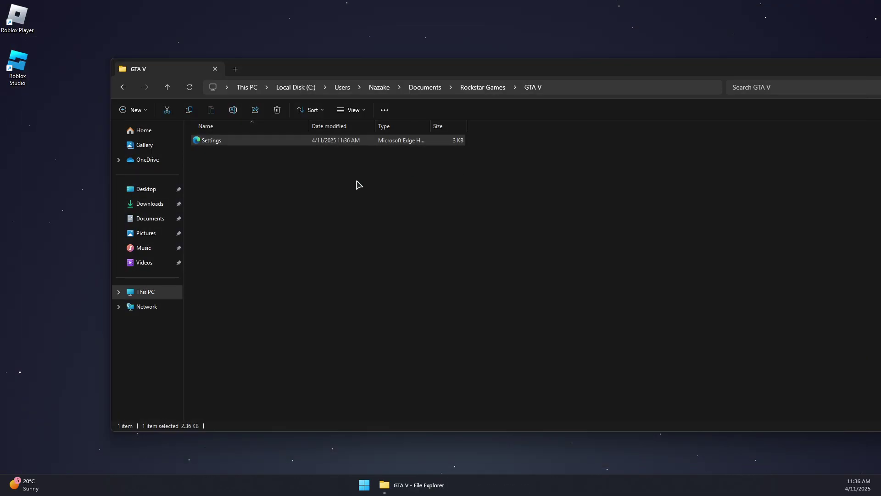
left_click_drag(397, 75, 301, 74)
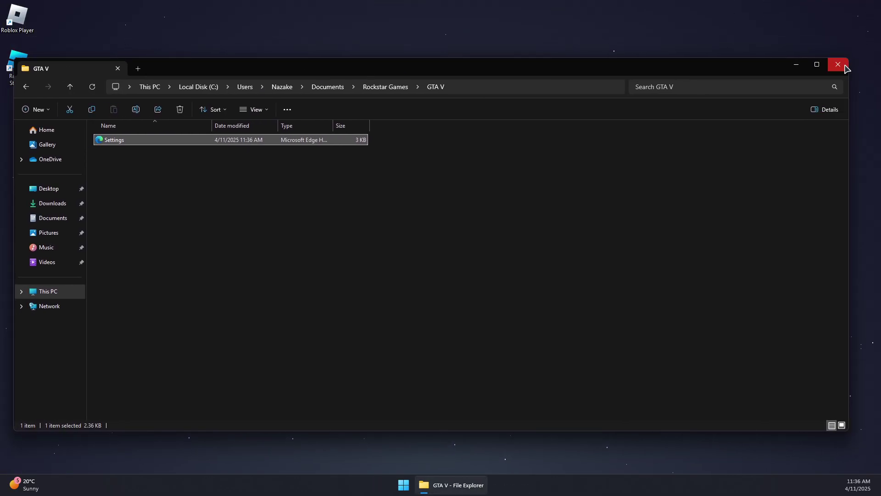
- Close the GTA V folder and launch dxdiag from the Run dialog
left_click(838, 64)
left_click(440, 484)
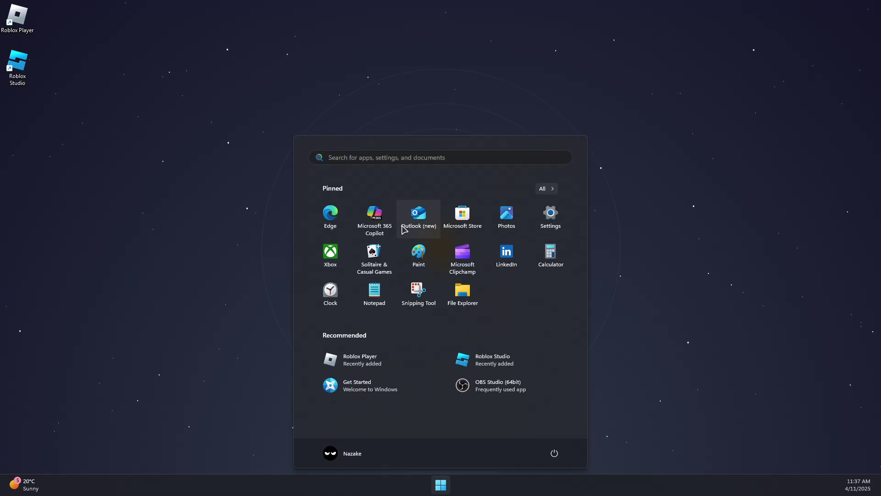
type("fire")
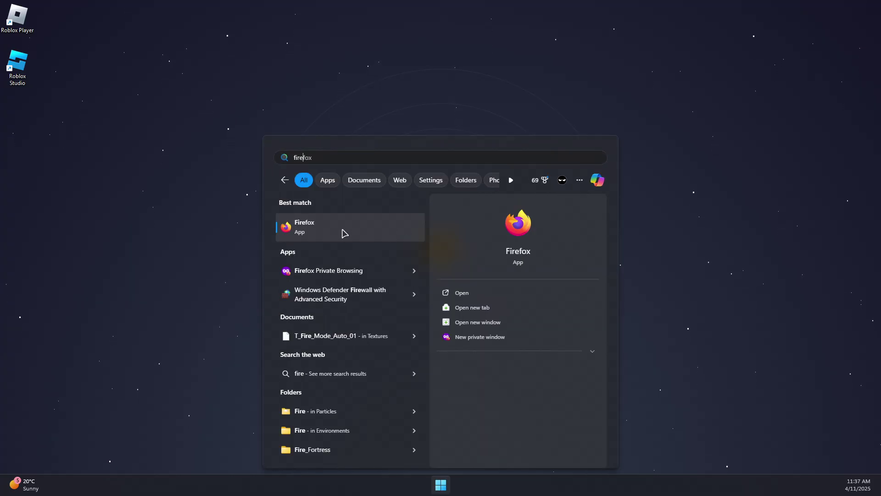
key("End")
key("ctrl+a")
type("run")
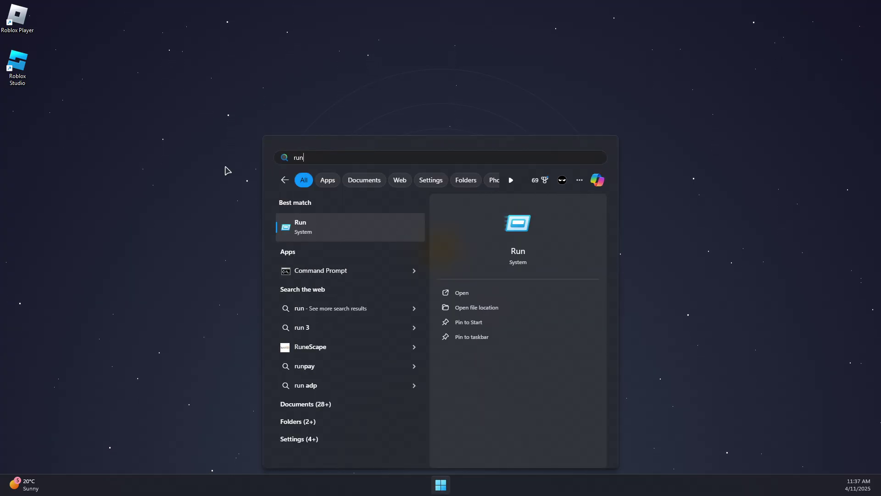
key("Return")
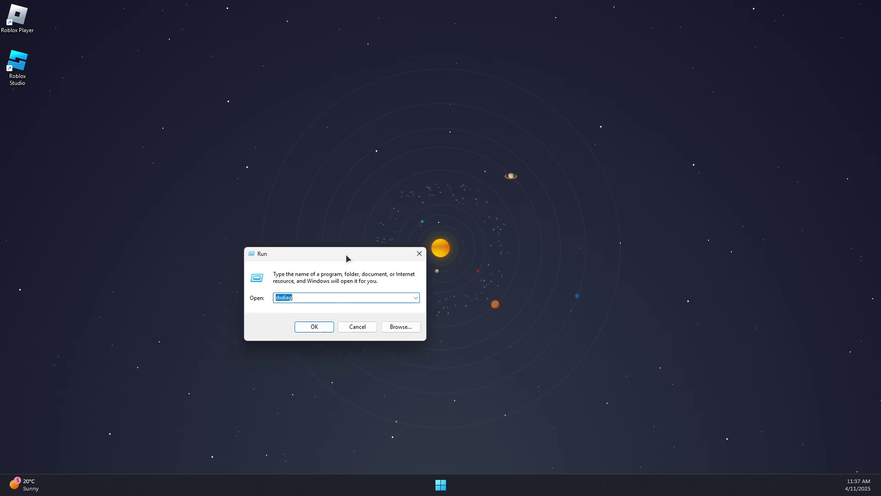
type("dxdiag")
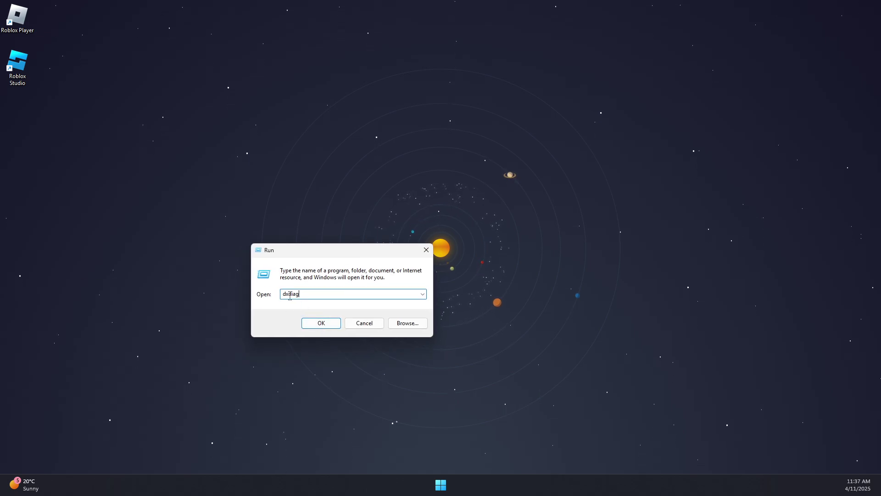
left_click(325, 323)
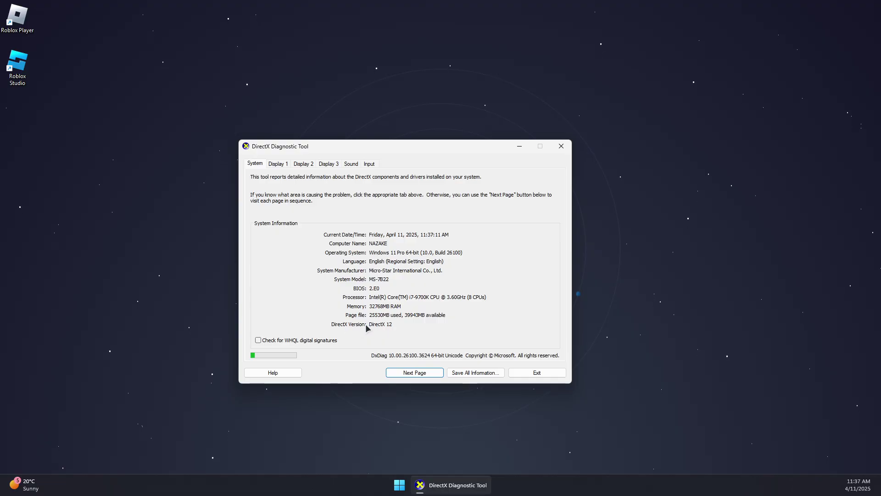
- Check Display 1 shows the RTX 2080 with DirectX 12 Ultimate, then close dxdiag
left_click(278, 164)
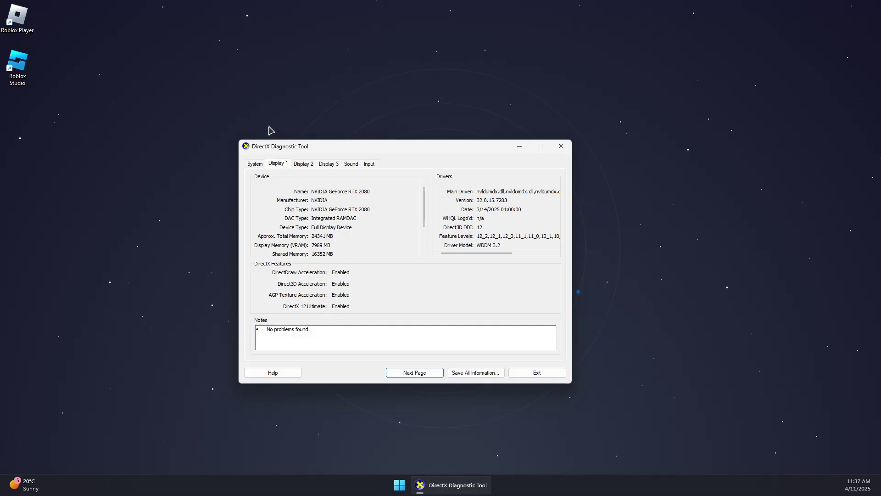
left_click(263, 163)
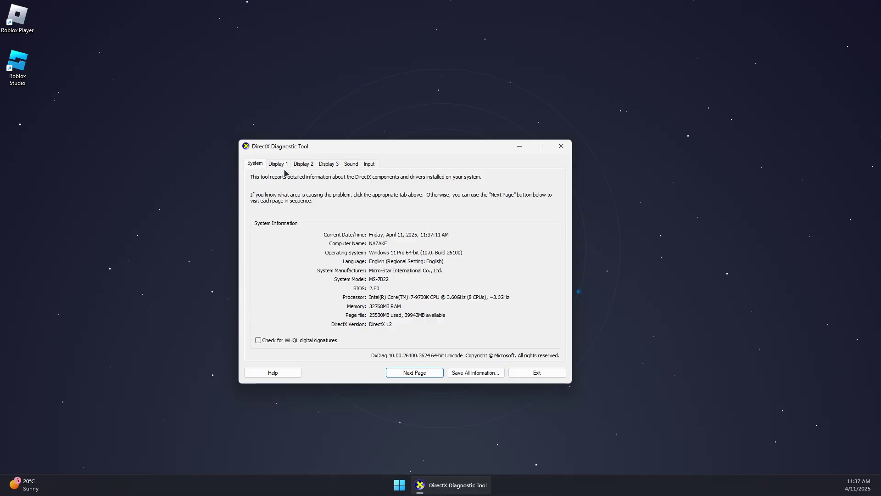
left_click(560, 145)
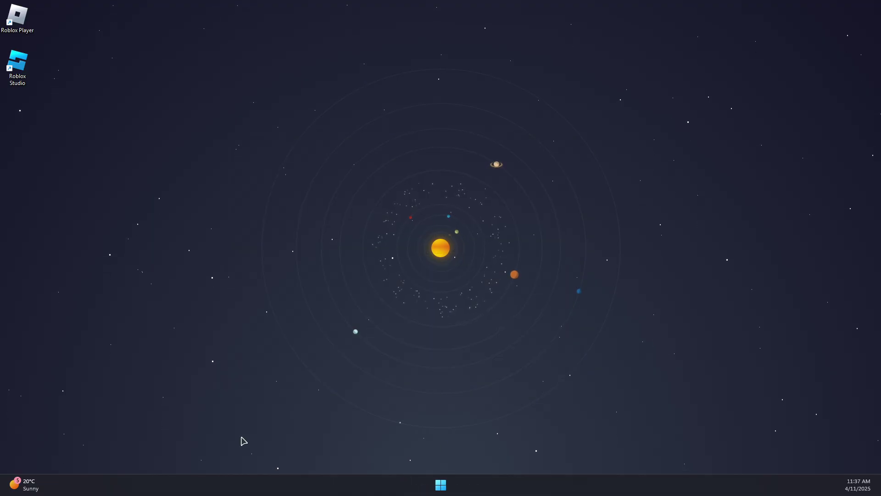
- Launch Firefox and search Google for 'directx'
left_click(441, 484)
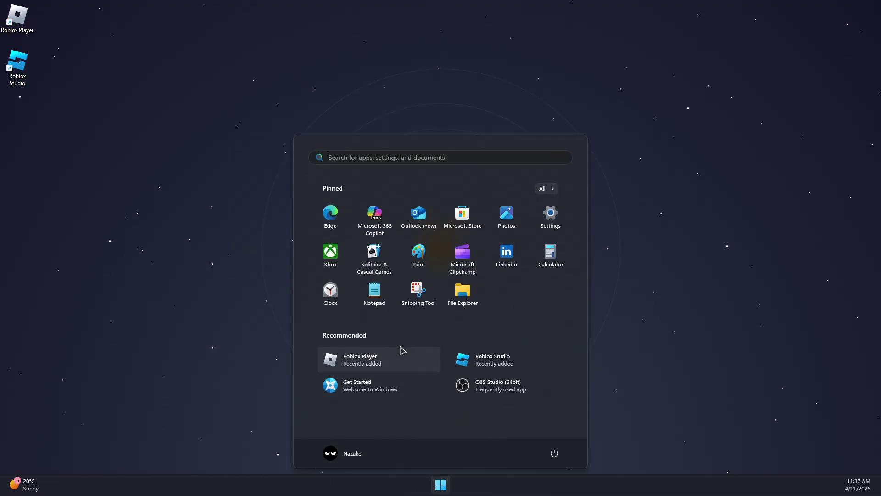
type("fi")
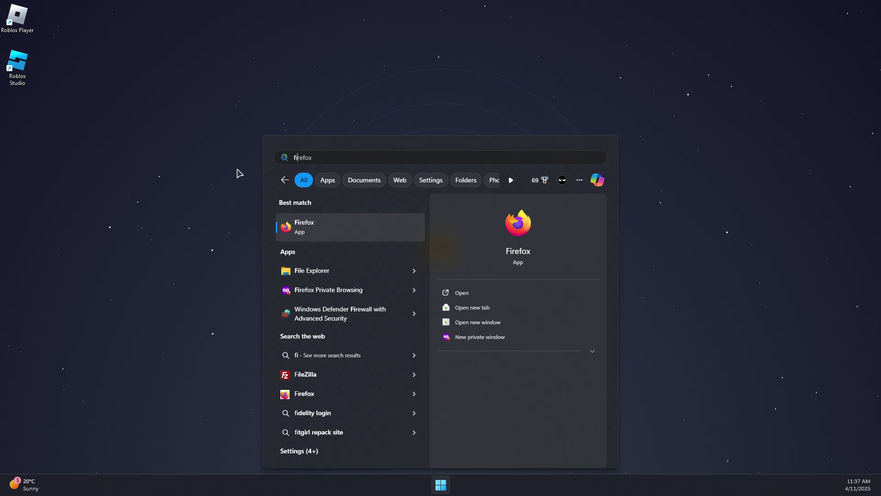
left_click(301, 228)
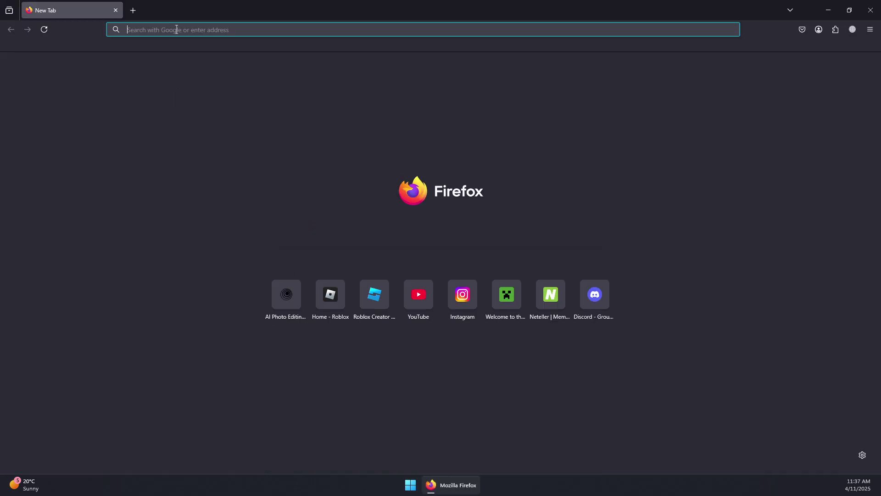
left_click(176, 30)
type("direct")
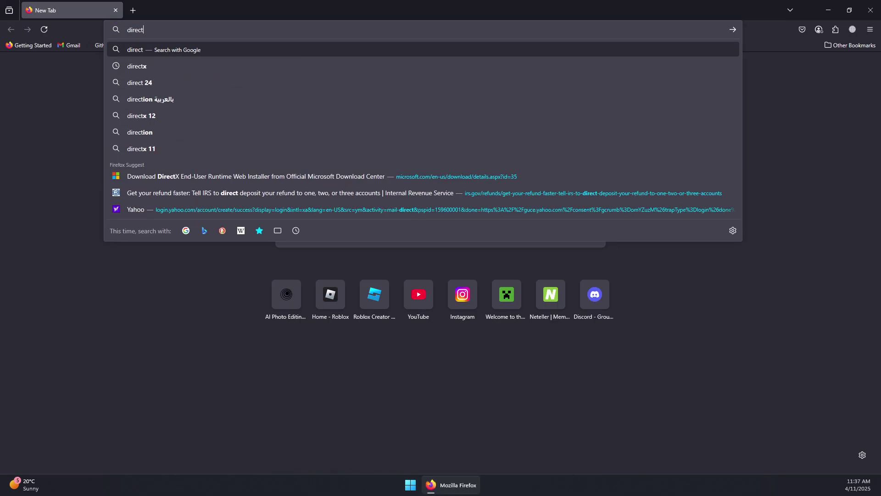
type("x")
key("Return")
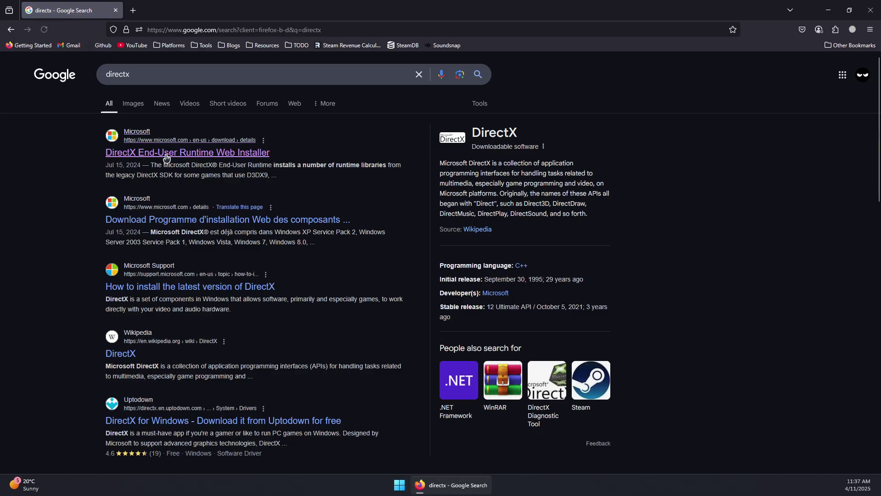
- Open the DirectX End-User Runtime Web Installer result and check its language dropdown
left_click(166, 154)
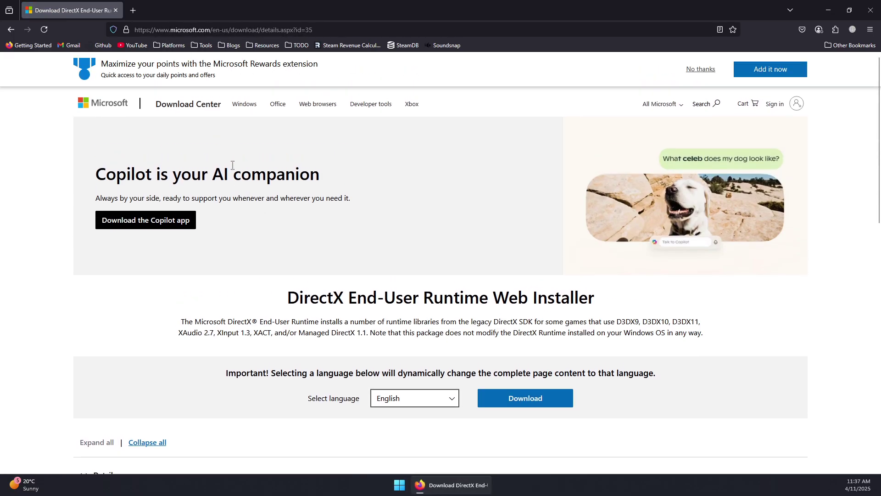
scroll(233, 165, "down", 1)
left_click_drag(285, 253, 597, 251)
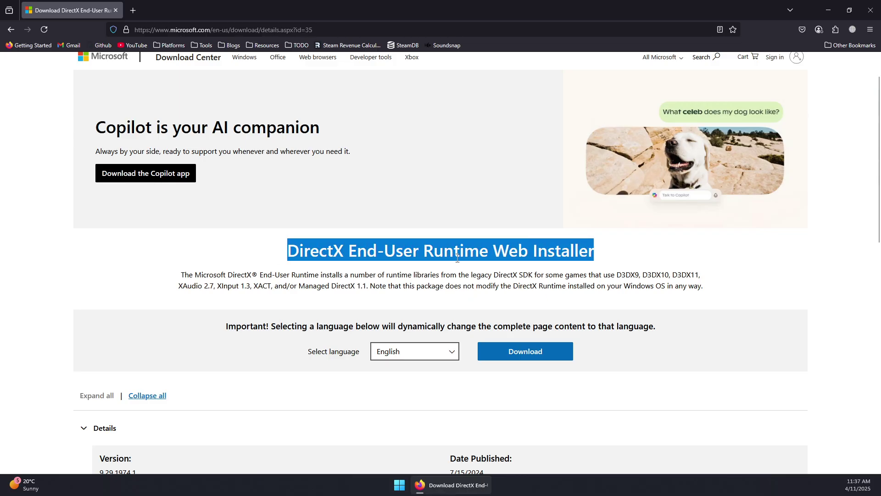
left_click(403, 355)
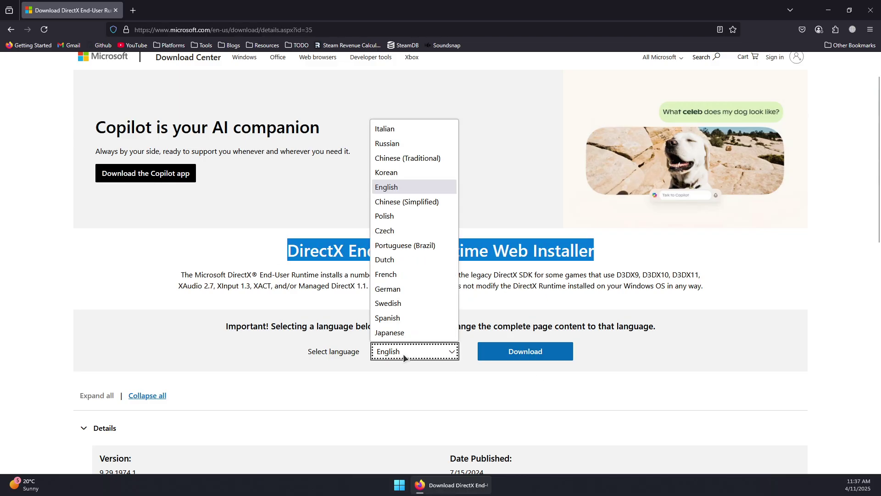
- Keep English as the language, find dxwebsetup.exe in Firefox's Downloads library, and close the library
left_click(532, 358)
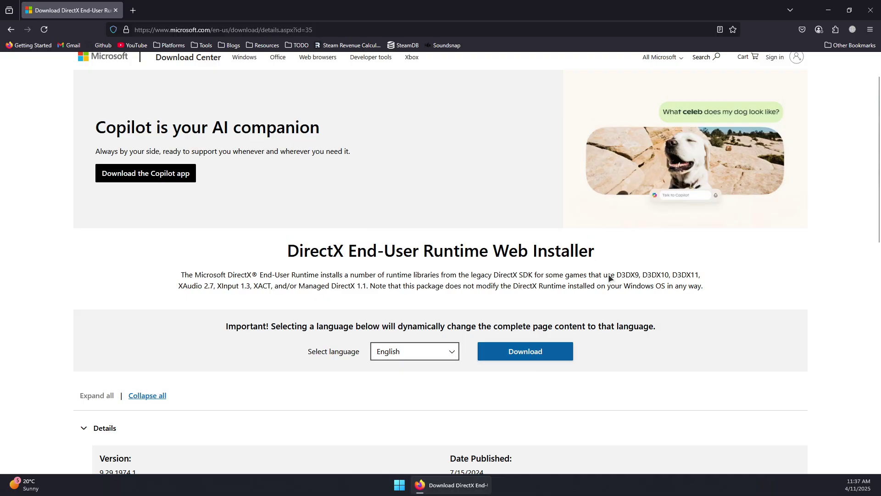
left_click(835, 29)
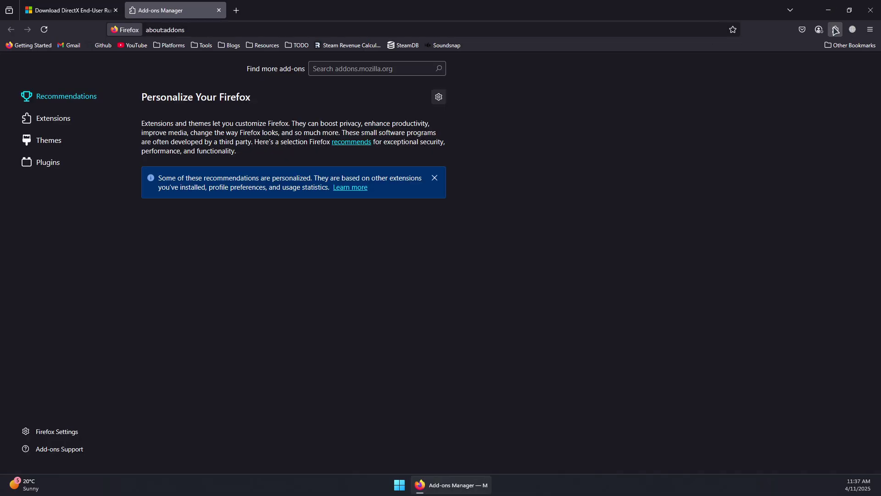
left_click(870, 30)
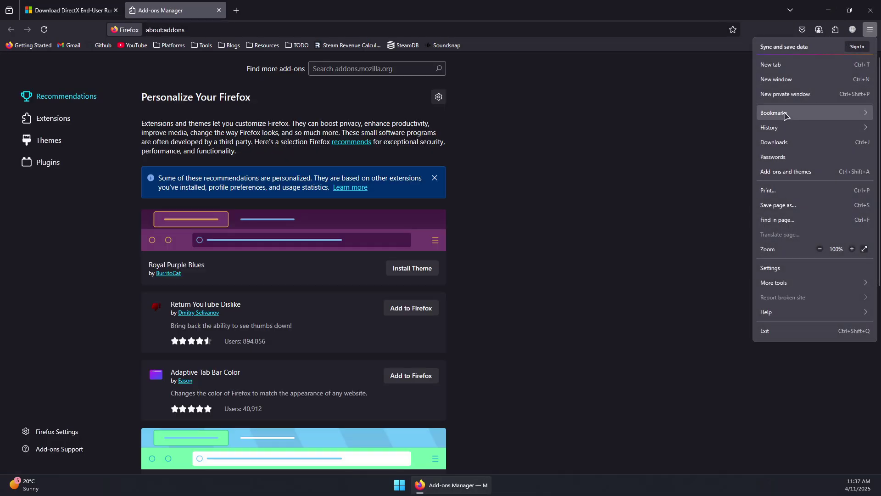
left_click(784, 143)
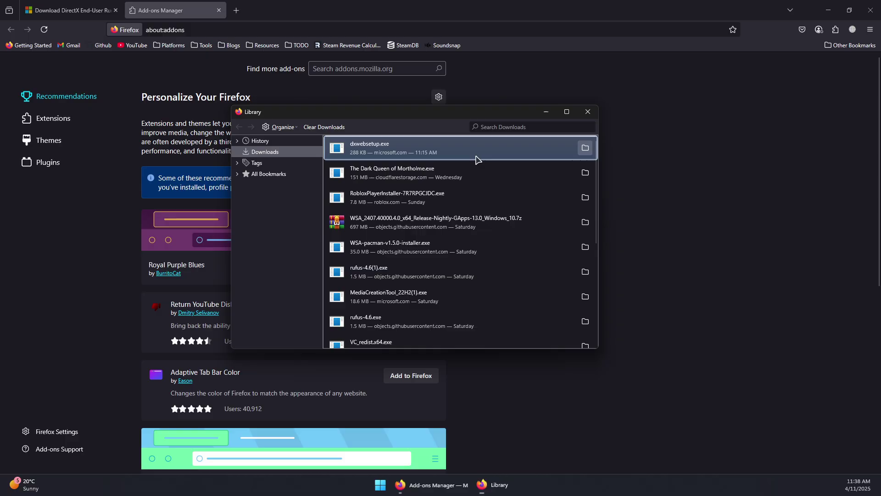
left_click(593, 112)
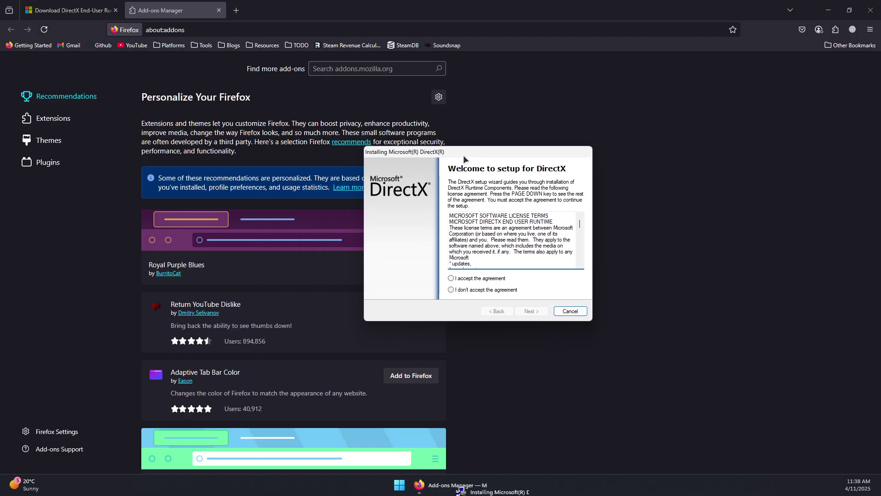
- Minimize Firefox, accept the DirectX license, skip the Bing Bar, and finish setup
left_click(828, 10)
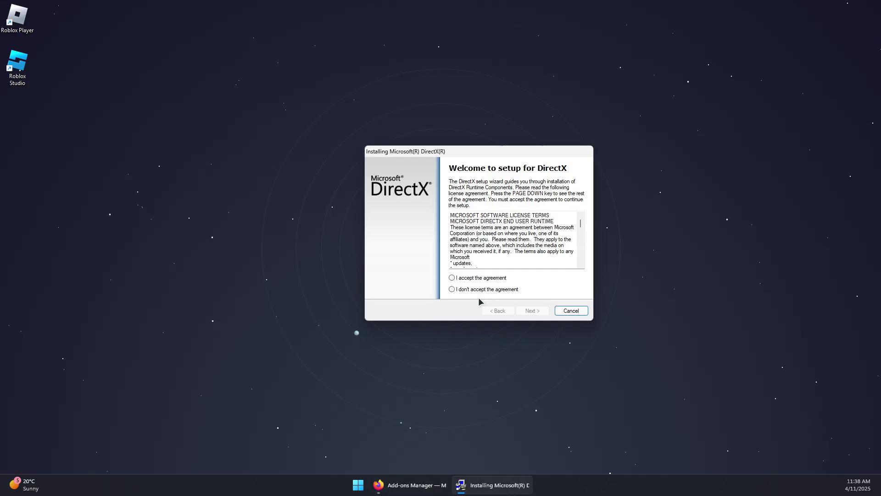
left_click(482, 278)
left_click(532, 310)
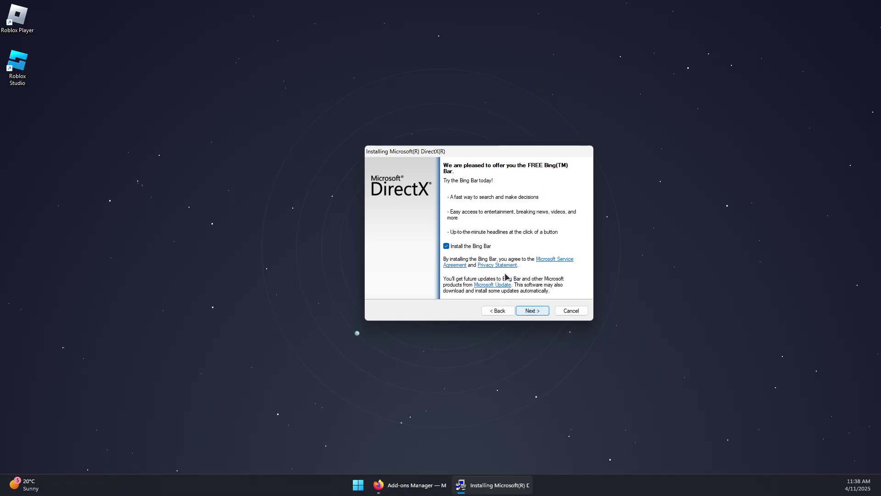
left_click(532, 310)
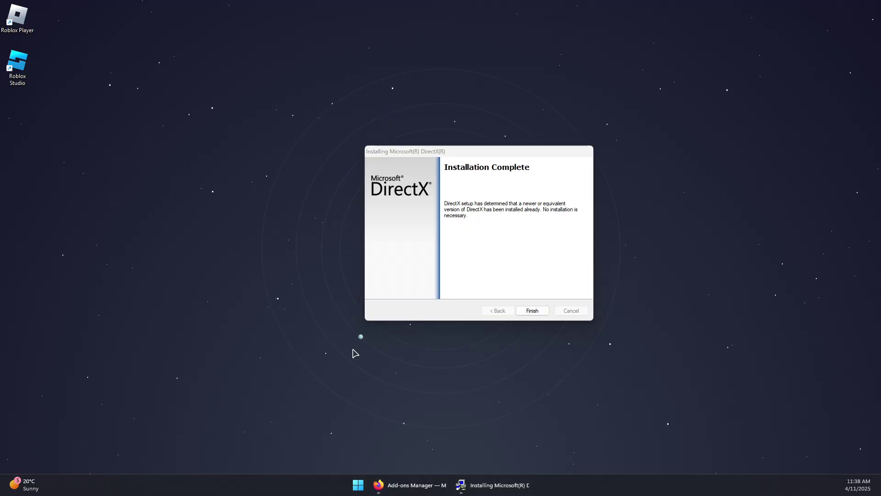
left_click(528, 311)
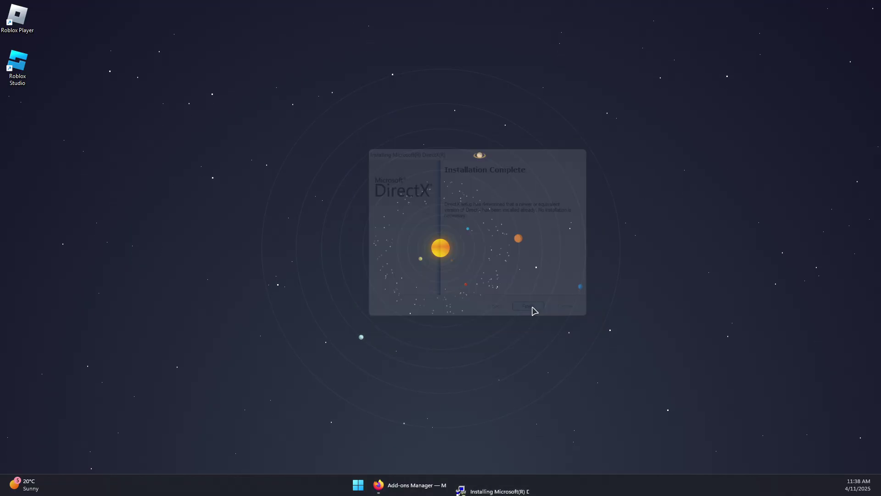